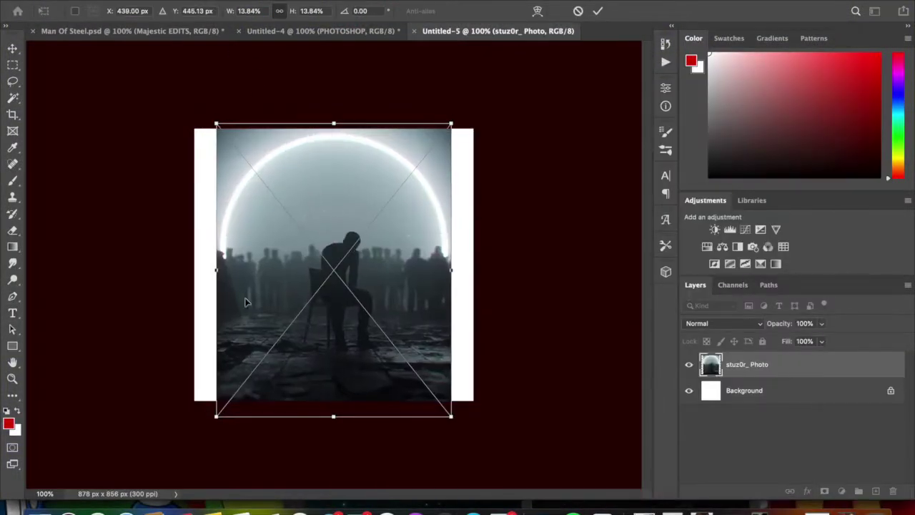
Scale the crowd photo to fill the canvas and place the Superman suit image.
left_click_drag(451, 269, 465, 270)
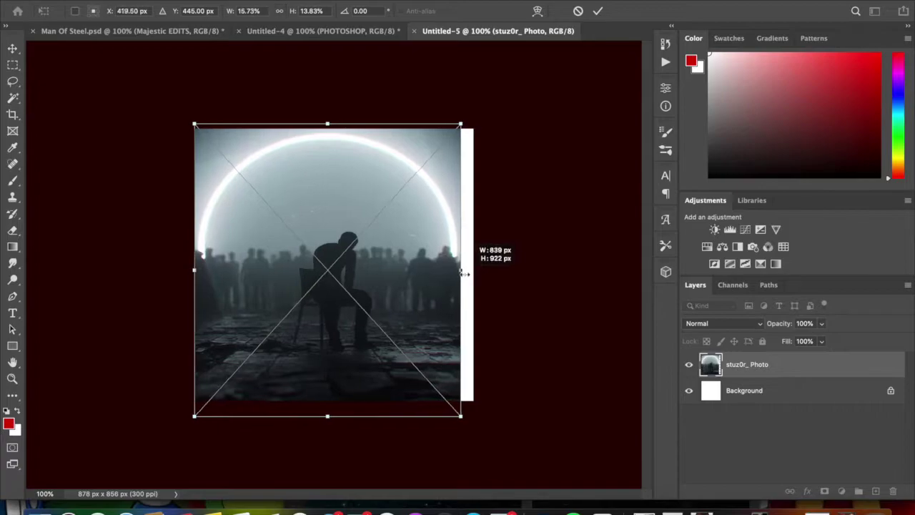
key("Return")
left_click(629, 509)
left_click_drag(326, 255, 333, 265)
double_click(238, 10)
Enlarge the Superman image to width 40 and commit it.
type("40")
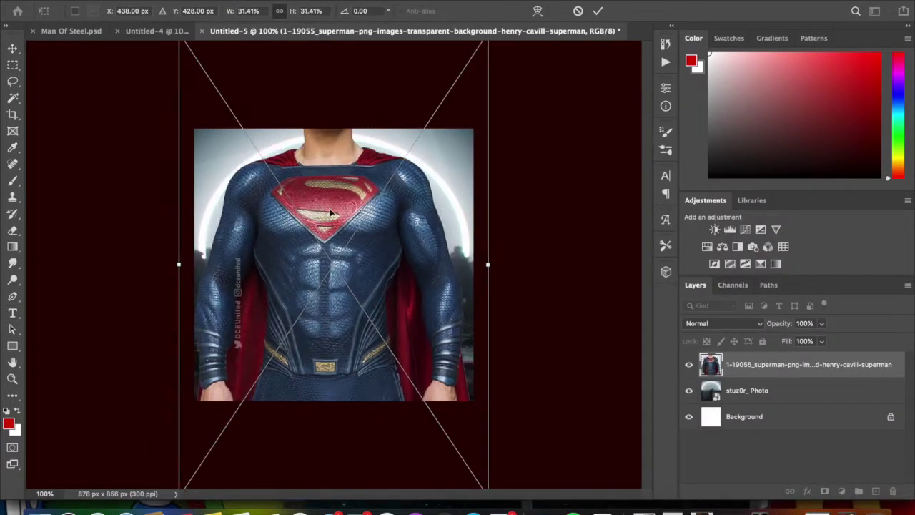
key("Return")
left_click(14, 50)
key("j")
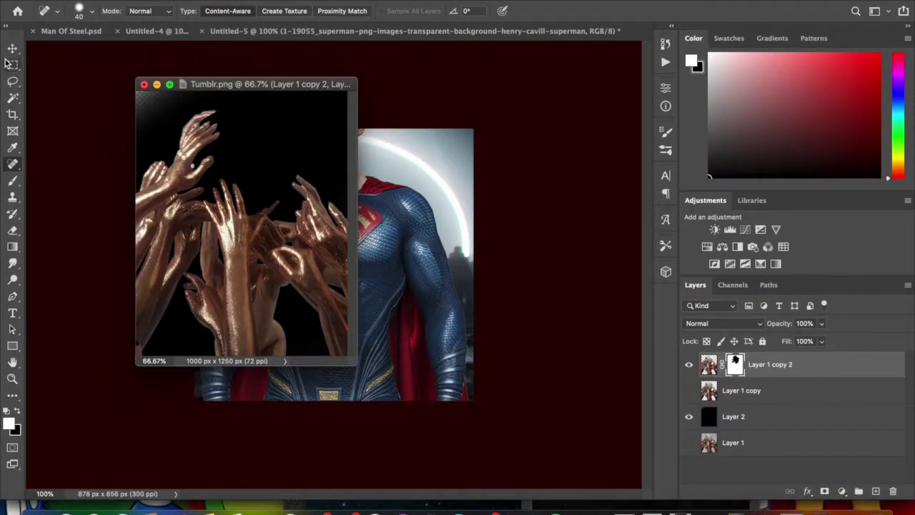
Bring the hands layer in without its black backdrop and shrink it over the suit.
left_click(12, 48)
left_click(689, 443)
left_click(689, 416)
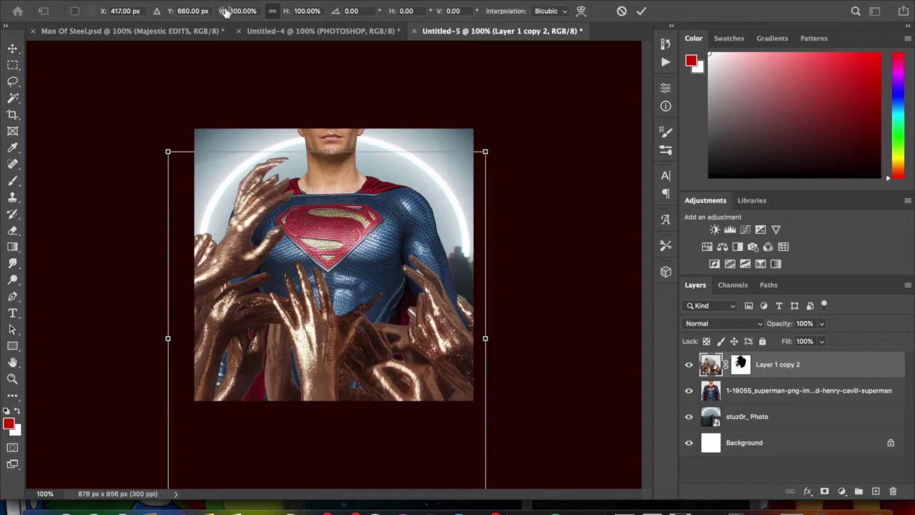
left_click_drag(330, 273, 336, 277)
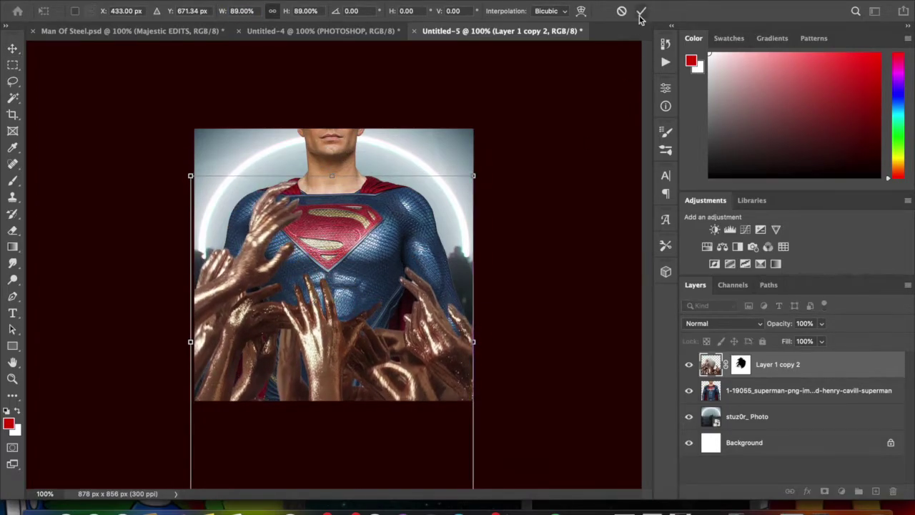
key("Return")
Erase the fingers overlapping the Superman suit at high zoom.
key("e")
key("ctrl+plus")
key("ctrl+plus")
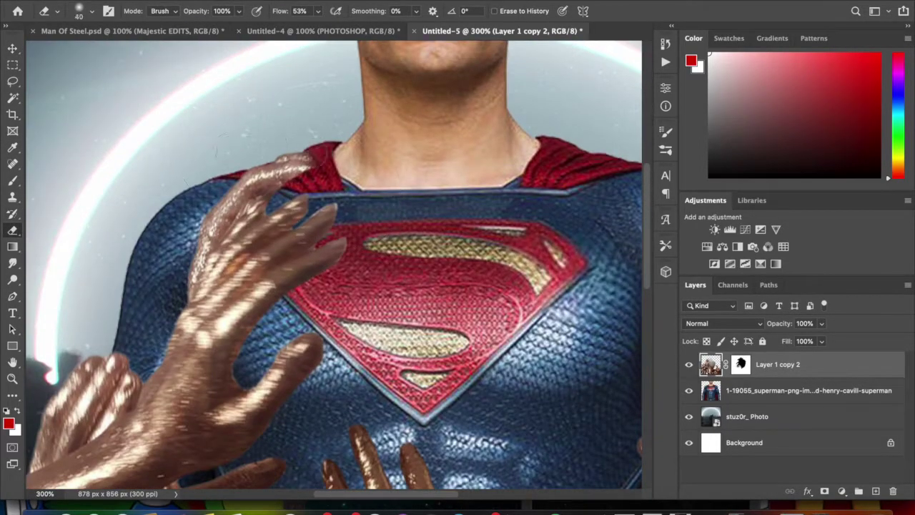
left_click(92, 10)
left_click_drag(286, 171, 182, 283)
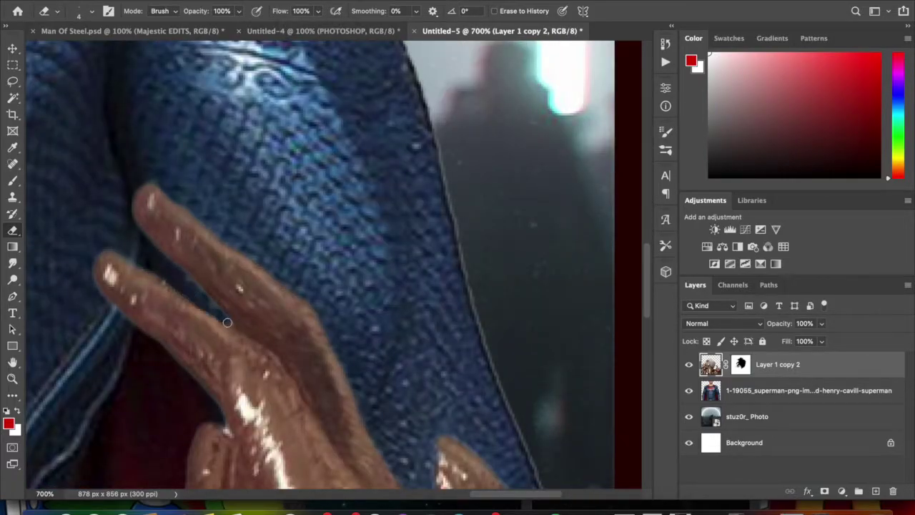
Review the arm up close, then add a Brightness/Contrast adjustment layer.
key("ctrl+1")
key("alt+bracketleft")
key("ctrl+plus")
key("ctrl+plus")
key("ctrl+plus")
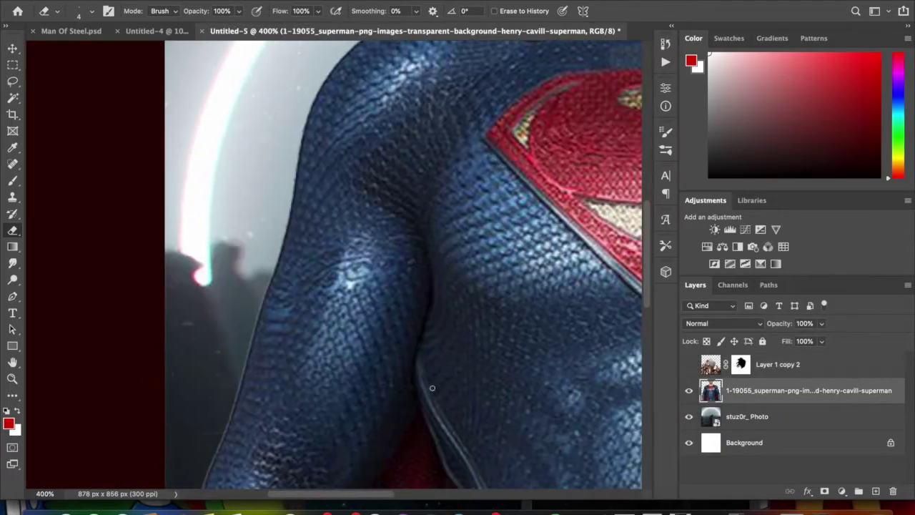
key("ctrl+plus")
key("ctrl+plus")
key("ctrl+plus")
key("ctrl+1")
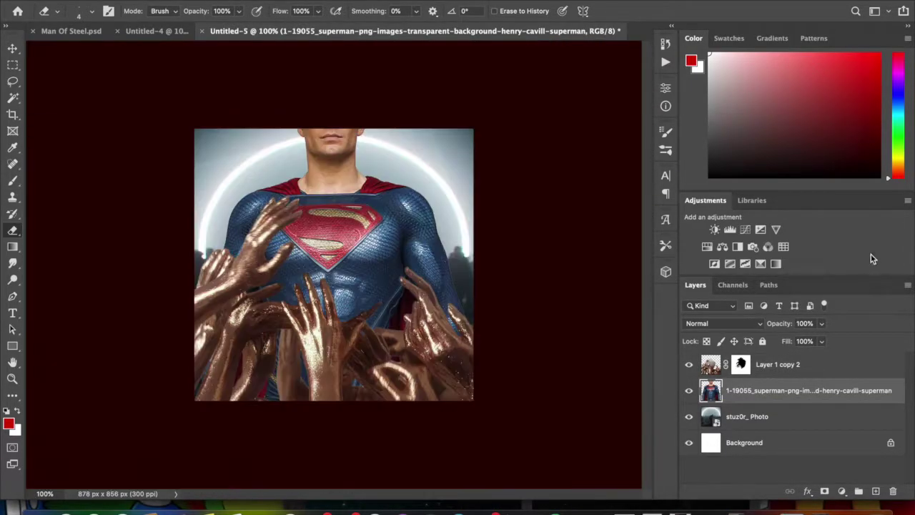
left_click(714, 229)
right_click(689, 421)
Clip the −53 Brightness/Contrast adjustment to the ring-glow photo.
left_click(665, 381)
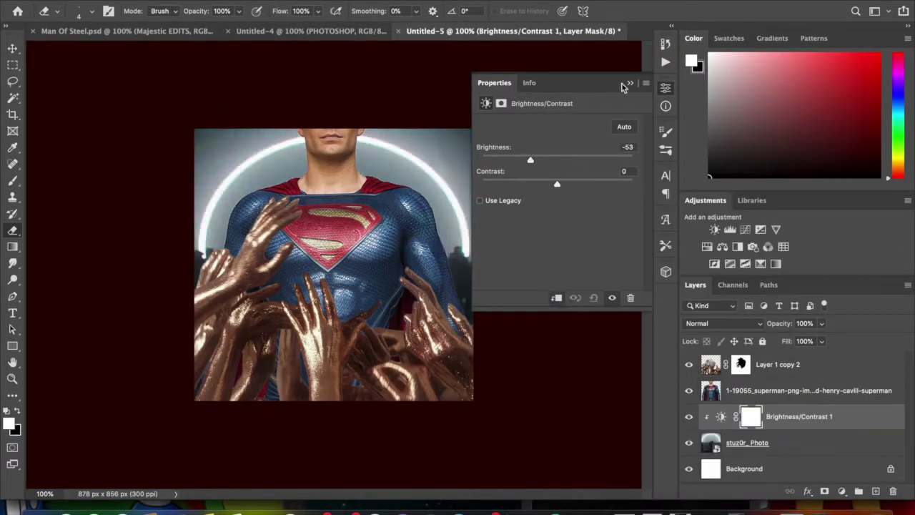
left_click(665, 88)
left_click(813, 366)
right_click(775, 365)
key("Escape")
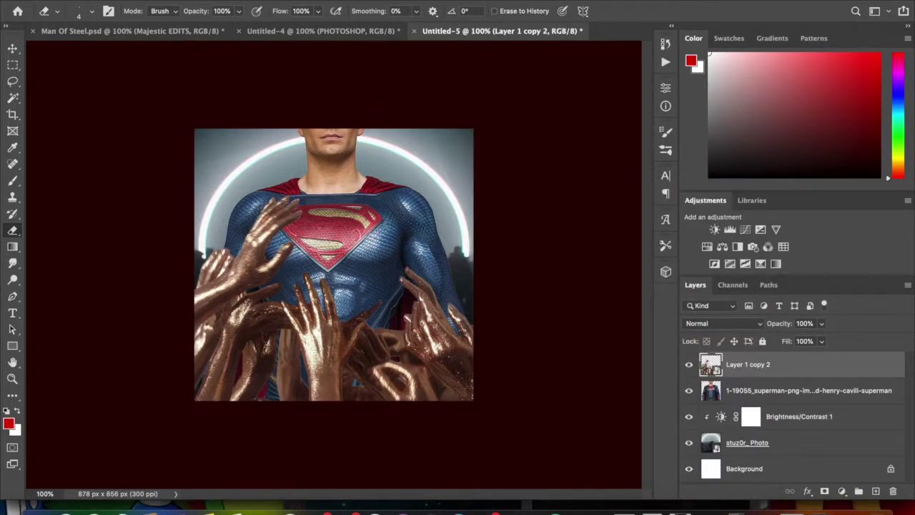
Duplicate the hands layer and turn it grey with Black & White.
right_click(787, 366)
left_click(656, 417)
key("Return")
right_click(786, 365)
left_click(667, 368)
left_click(409, 105)
left_click(697, 82)
Add a second Brightness/Contrast layer clipped to the suit with brightness +84.
left_click(815, 406)
left_click(716, 229)
right_click(801, 392)
left_click(690, 451)
left_click_drag(557, 159, 636, 160)
left_click(630, 82)
Paint that adjustment's mask over the suit with a 300 px brush.
key("bracketright")
key("bracketright")
key("bracketright")
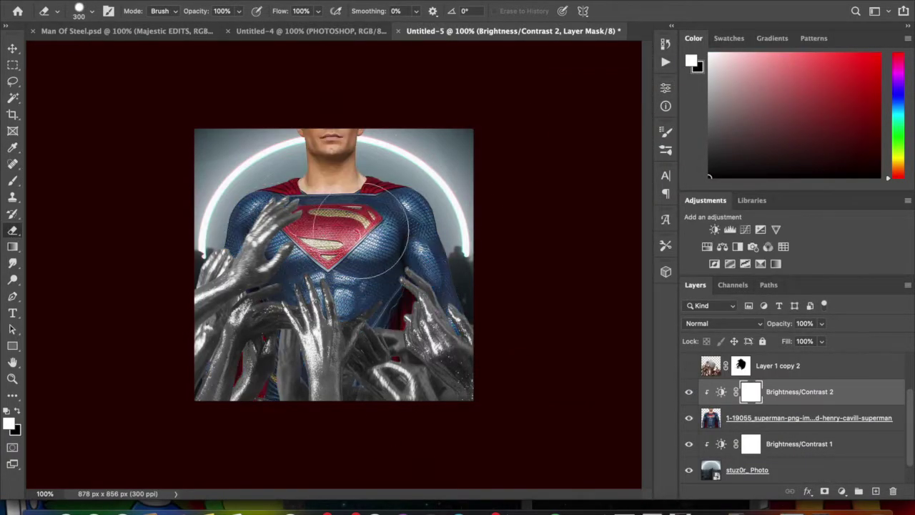
left_click(13, 180)
scroll(275, 166, "up", 2)
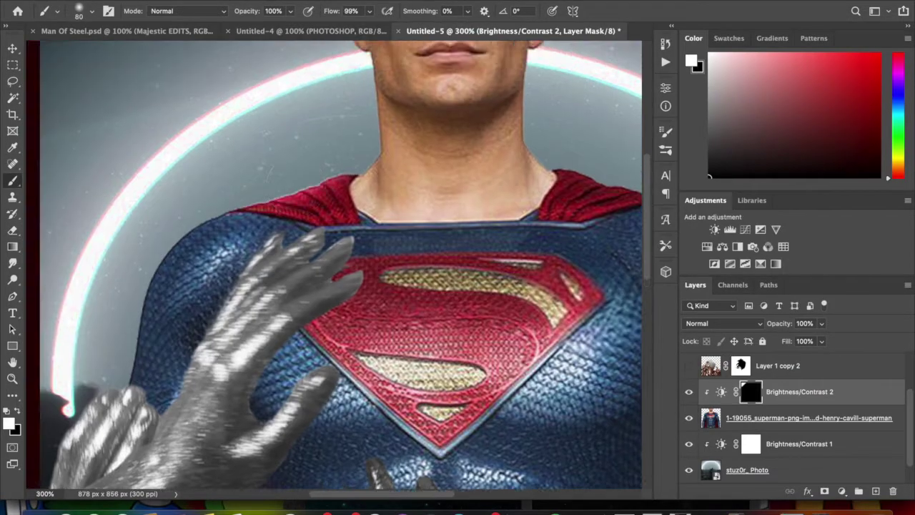
left_click_drag(375, 57, 376, 136)
scroll(350, 161, "up", 3)
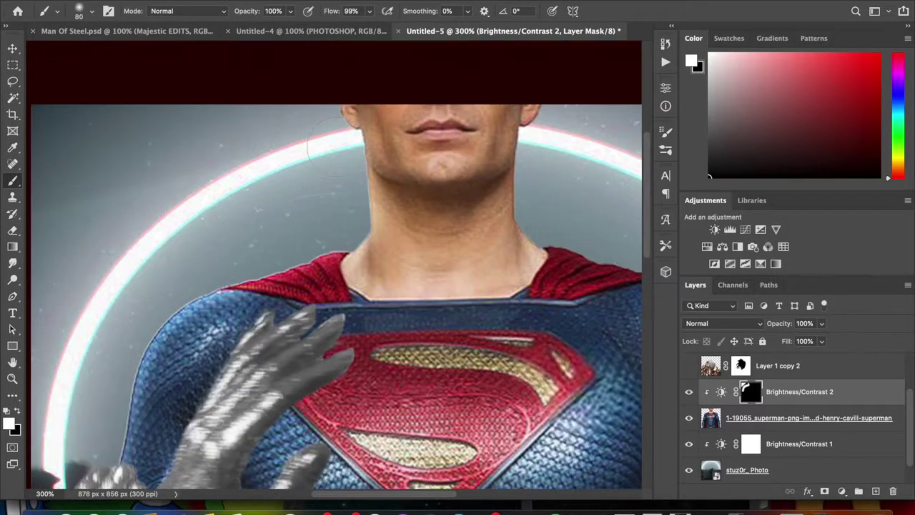
scroll(334, 265, "right", 4)
scroll(334, 264, "down", 2)
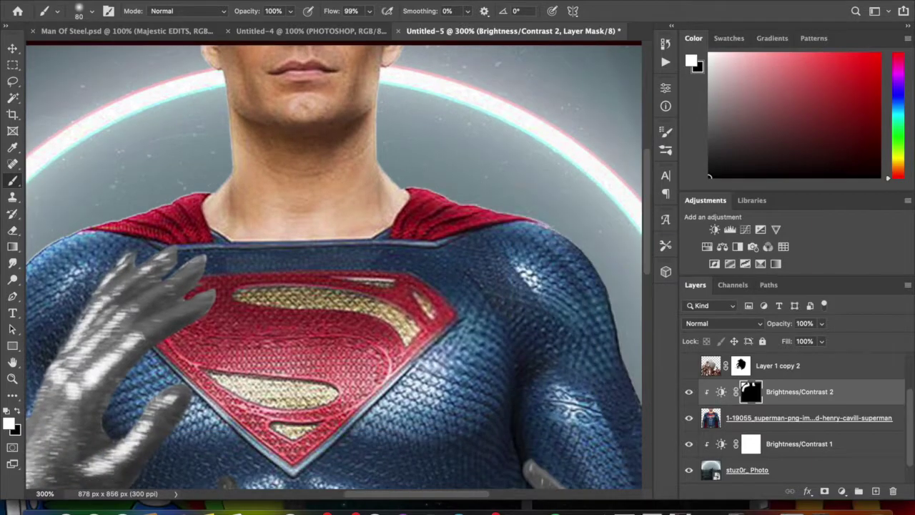
scroll(334, 265, "right", 5)
scroll(334, 264, "down", 3)
scroll(520, 386, "down", 3)
scroll(520, 387, "right", 1)
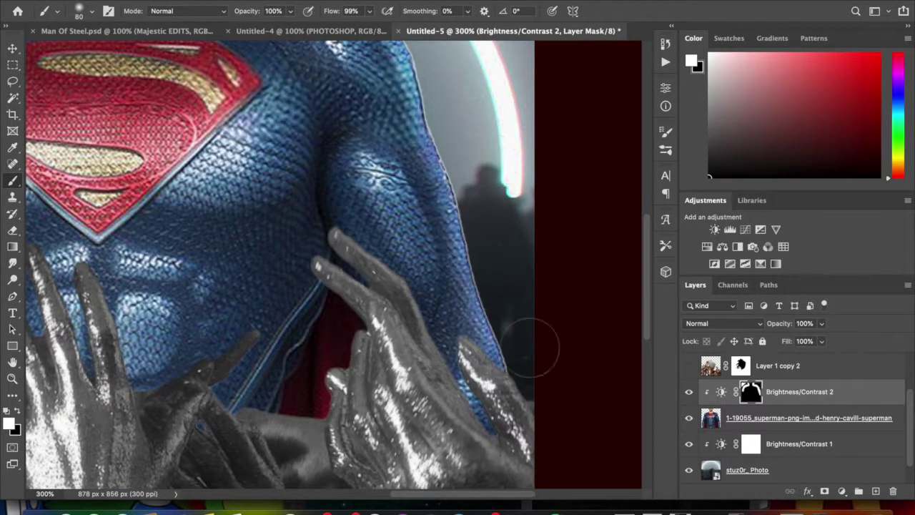
key("ctrl+minus")
key("ctrl+minus")
Add a third clipped Brightness/Contrast layer at −53 brightness.
left_click(807, 417)
left_click(714, 229)
left_click_drag(557, 158, 531, 161)
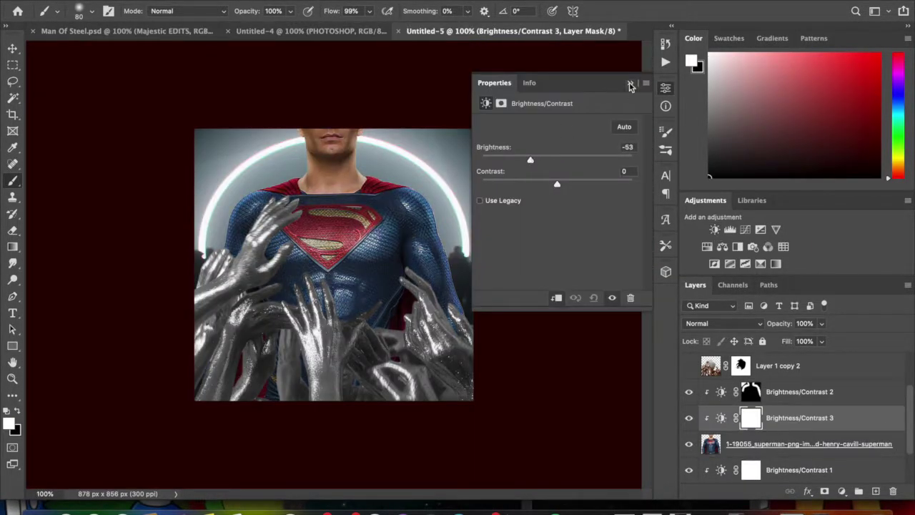
Erase parts of the Brightness/Contrast 3 mask around the suit at 200% zoom.
left_click(631, 83)
key("e")
key("ctrl+plus")
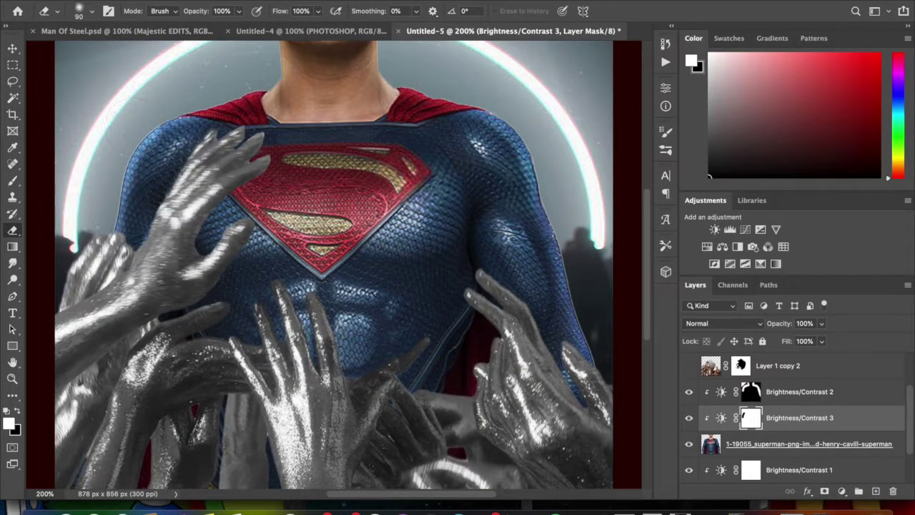
scroll(410, 104, "up", 3)
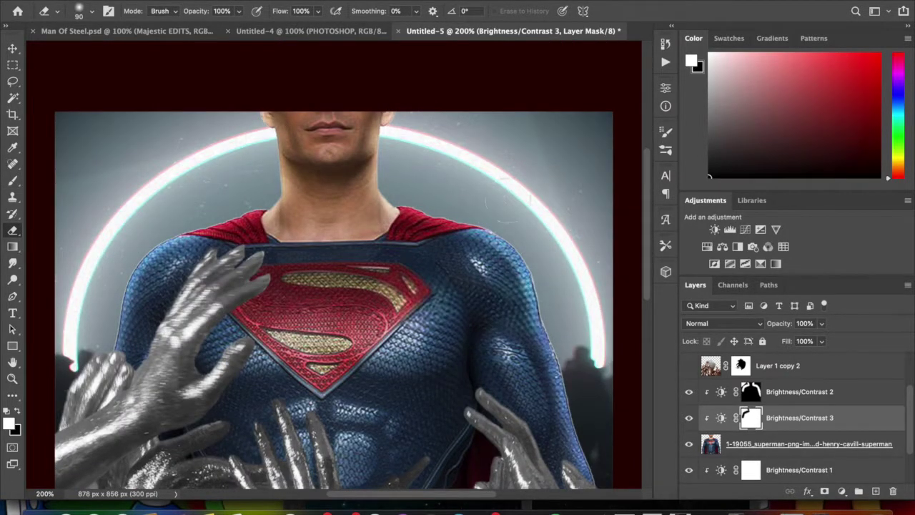
scroll(334, 264, "down", 3)
scroll(333, 264, "up", 2)
key("ctrl+minus")
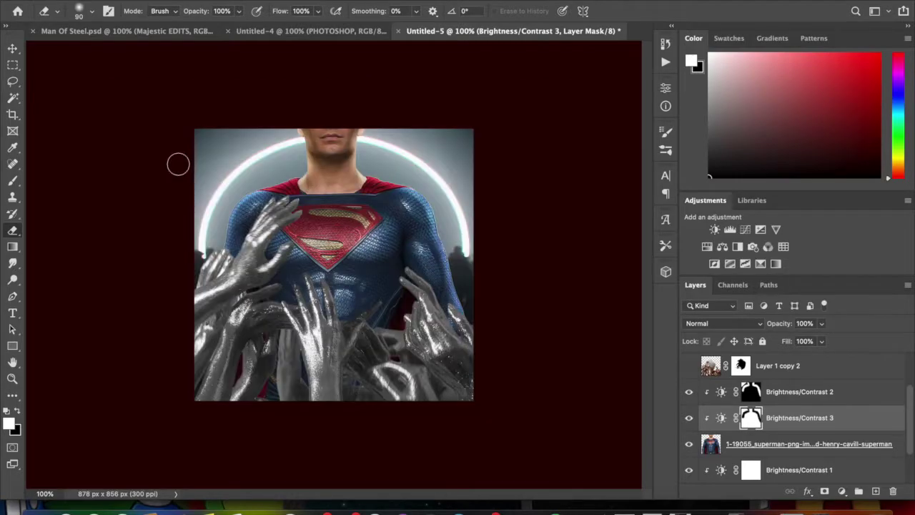
Duplicate the hands layer, cancel its transform, and select the new empty Layer 1.
left_click(777, 365)
key("ctrl+j")
key("v")
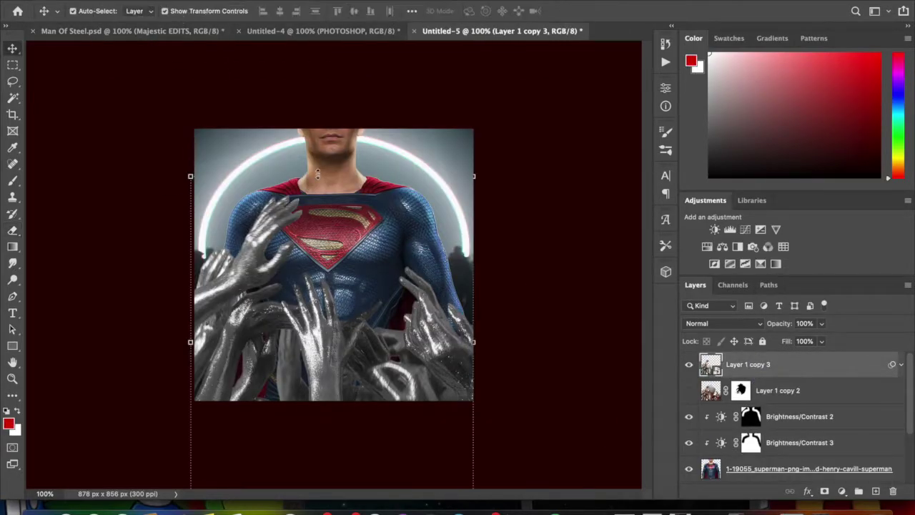
key("ctrl+t")
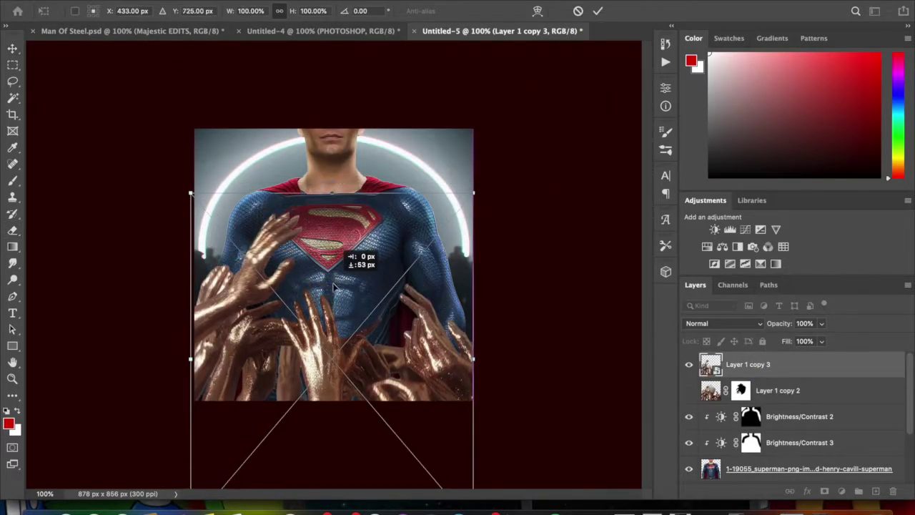
key("Escape")
scroll(757, 418, "down", 2)
scroll(758, 416, "up", 2)
left_click(743, 393)
Paint the emblem's middle stripe solid red.
key("b")
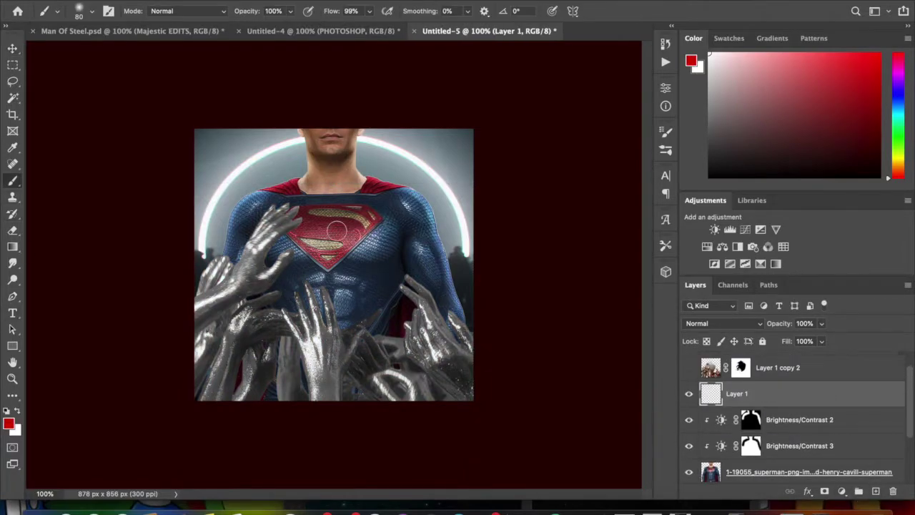
scroll(336, 228, "up", 4)
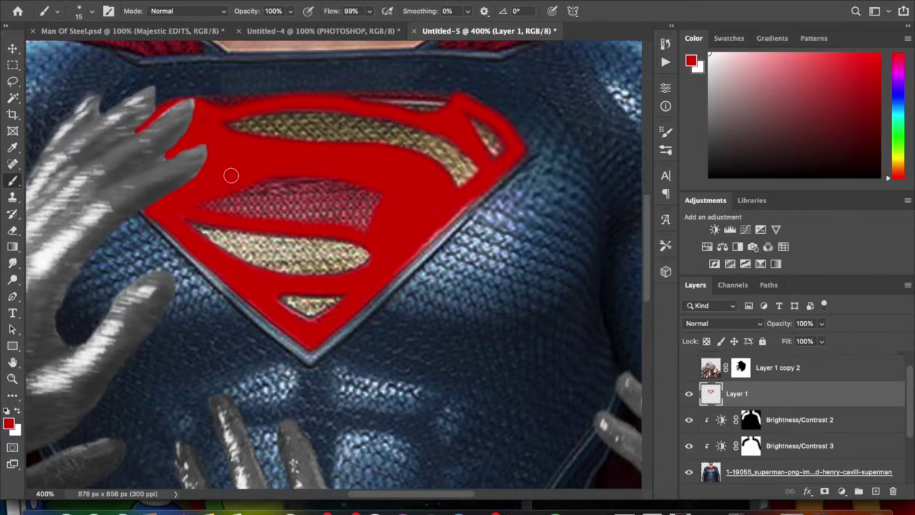
left_click_drag(203, 203, 290, 204)
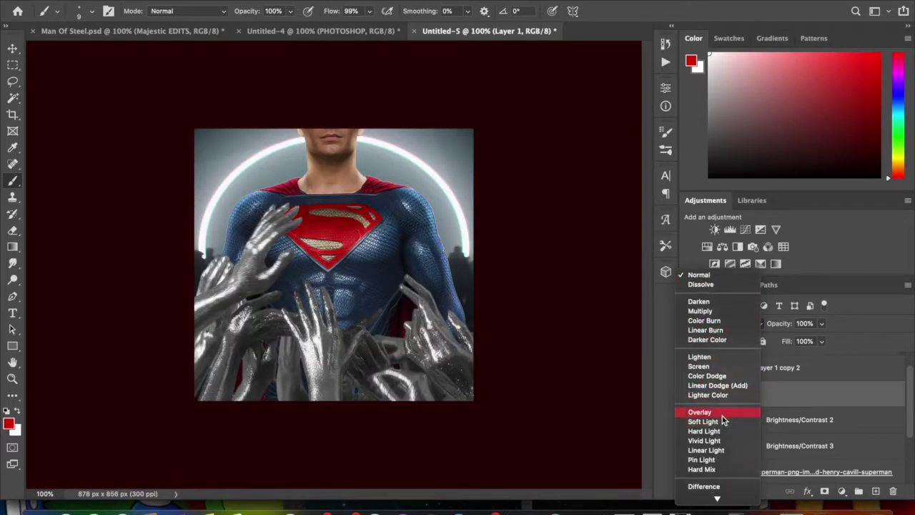
Duplicate the red paint layer and set it to Overlay blending.
left_click(701, 411)
right_click(700, 423)
left_click(776, 423)
right_click(776, 423)
left_click(607, 392)
key("Escape")
right_click(735, 415)
key("Escape")
left_click(722, 323)
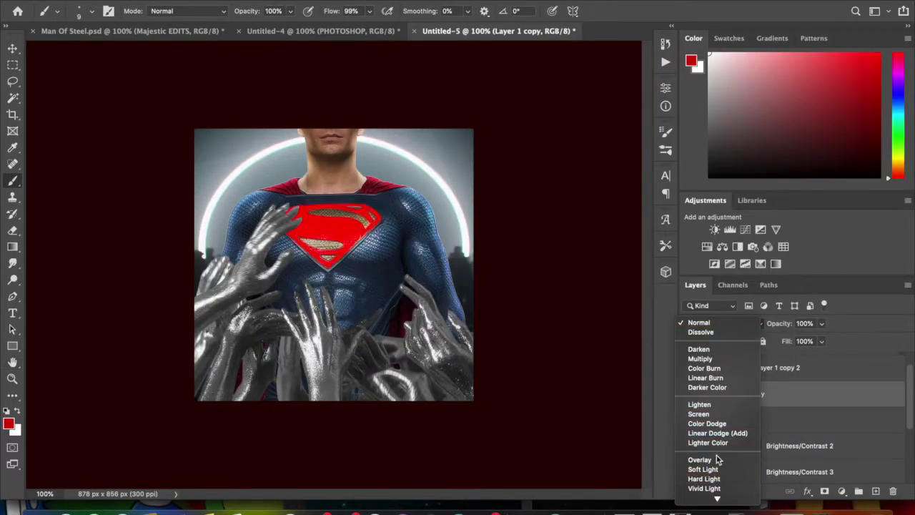
left_click(699, 459)
Duplicate Layer 1 and soften the copy with Gaussian Blur.
left_click(736, 419)
key("ctrl+j")
key("ctrl+alt+f")
key("Return")
scroll(296, 186, "up", 3)
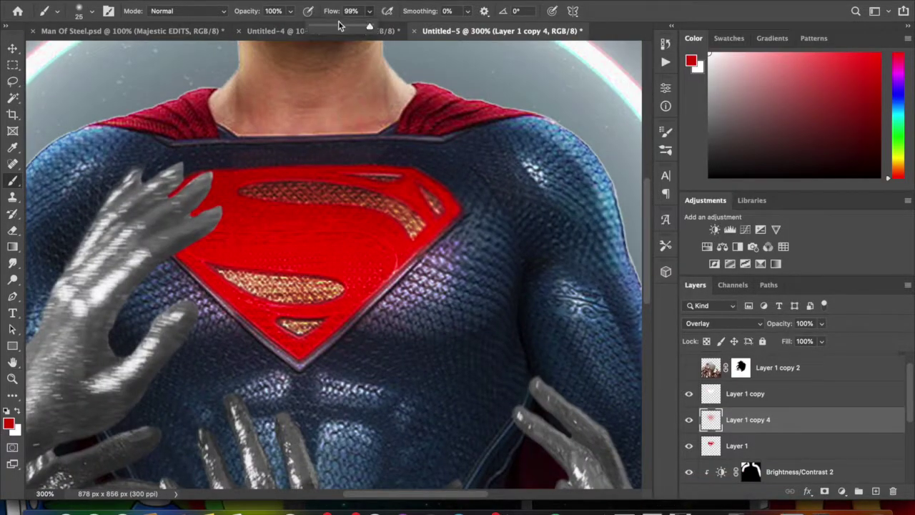
Erase the red overlay off the emblem's upper gold stripe.
key("e")
left_click_drag(282, 192, 422, 230)
left_click_drag(259, 192, 421, 230)
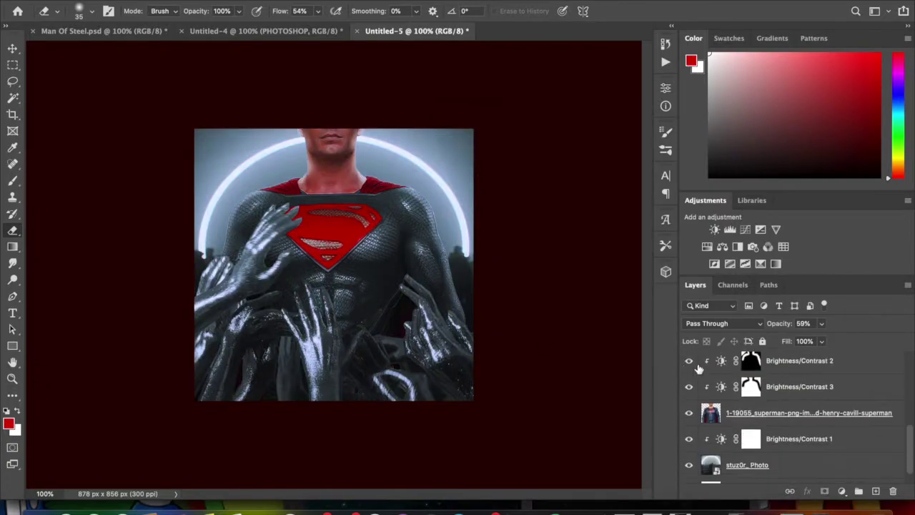
Place the film-scratch texture over the composite in Screen blend mode.
left_click(570, 197)
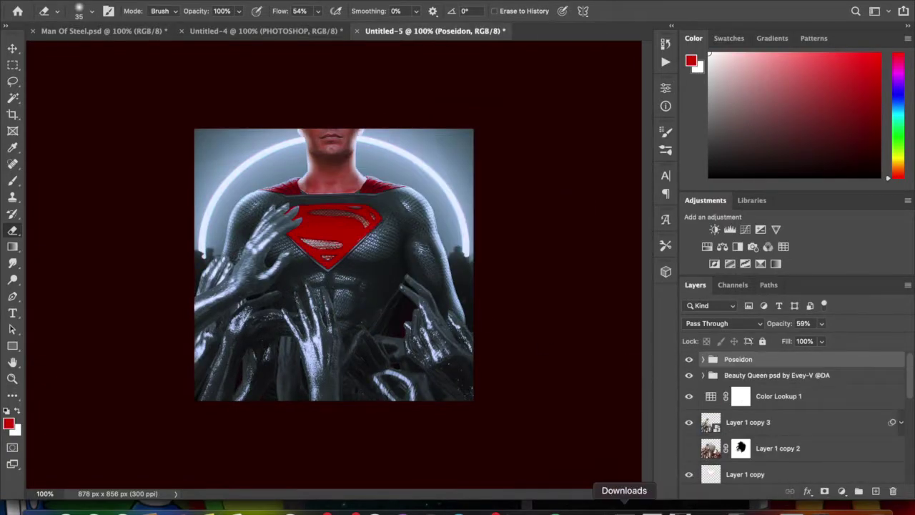
left_click(623, 508)
scroll(577, 280, "down", 5)
left_click_drag(337, 388, 333, 264)
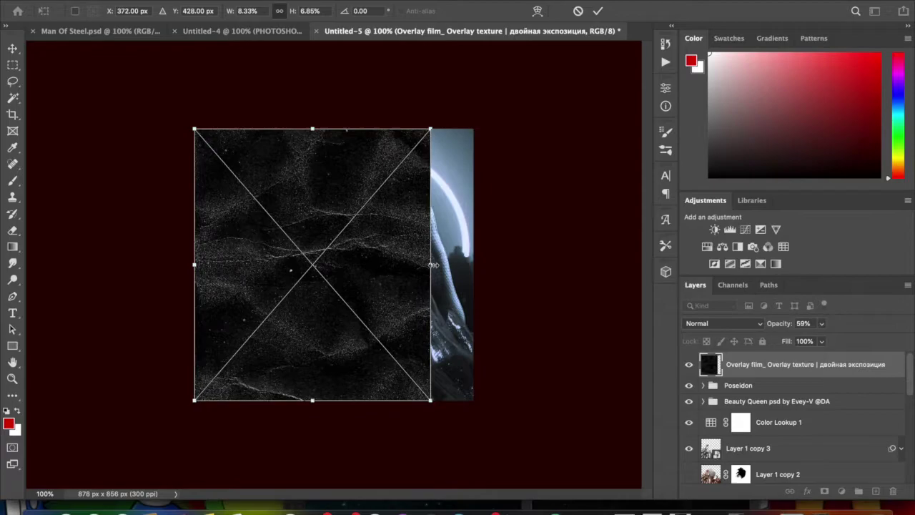
key("Return")
left_click(722, 323)
left_click(714, 413)
key("e")
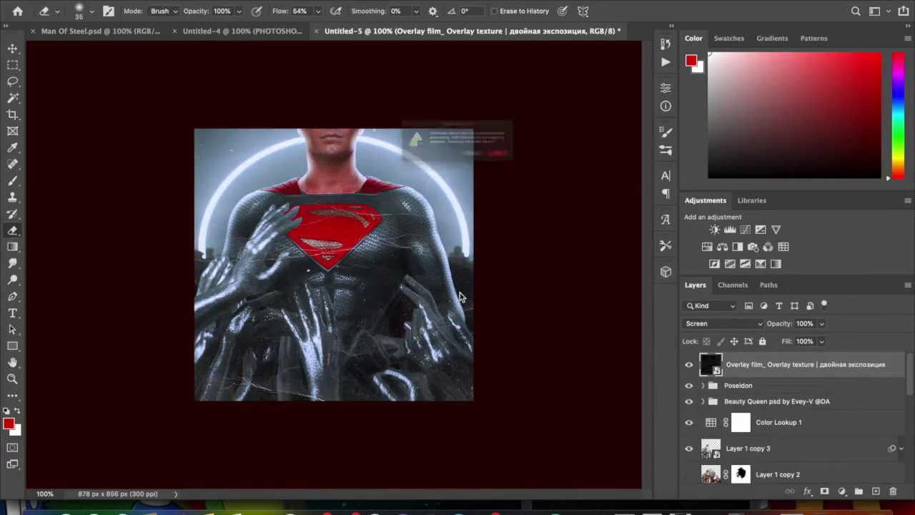
Open the light-streaks image and drag it into the poster document.
left_click(96, 0)
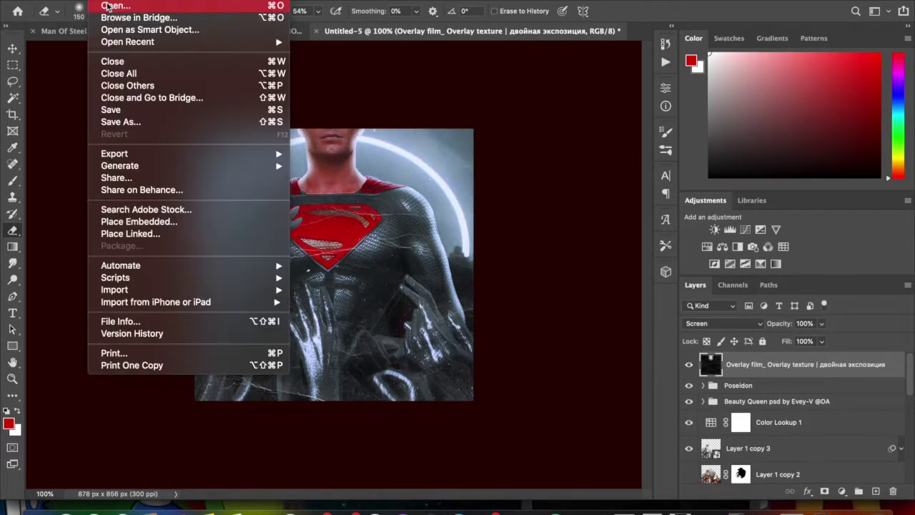
left_click(107, 6)
double_click(631, 239)
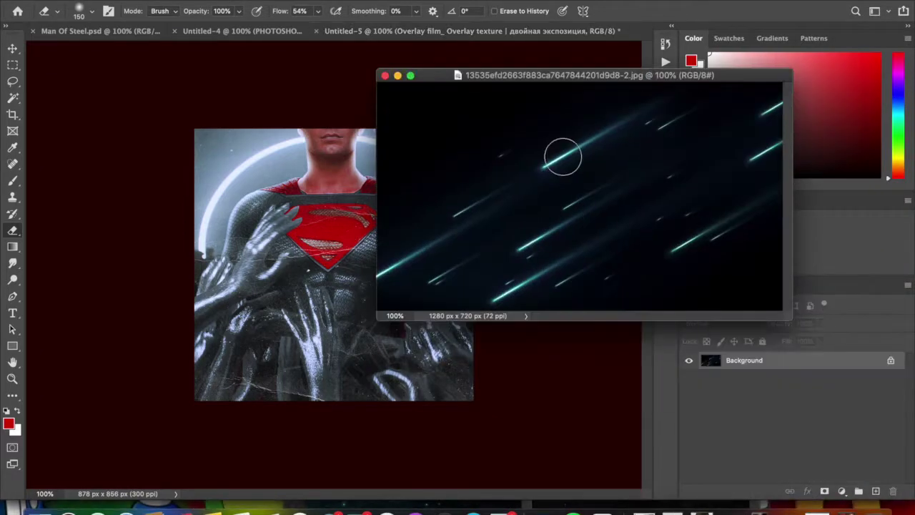
left_click_drag(562, 153, 333, 264)
Scale the streaks over the upper canvas and change their blend mode.
left_click(165, 11)
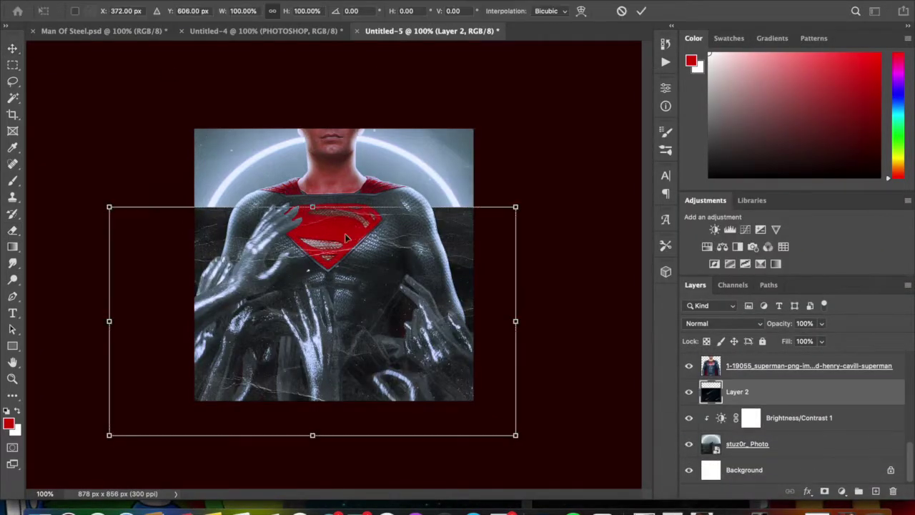
left_click_drag(612, 441, 500, 293)
left_click_drag(343, 179, 351, 188)
key("Return")
left_click(722, 323)
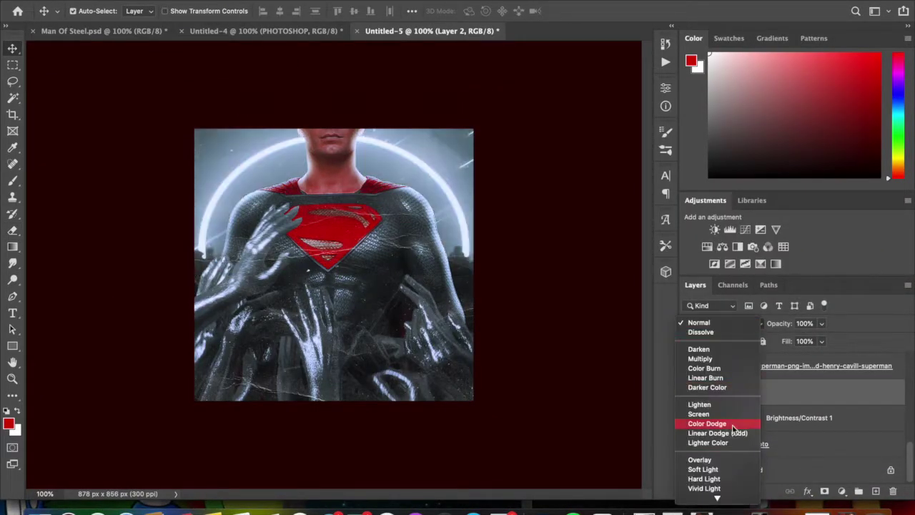
left_click(705, 468)
key("e")
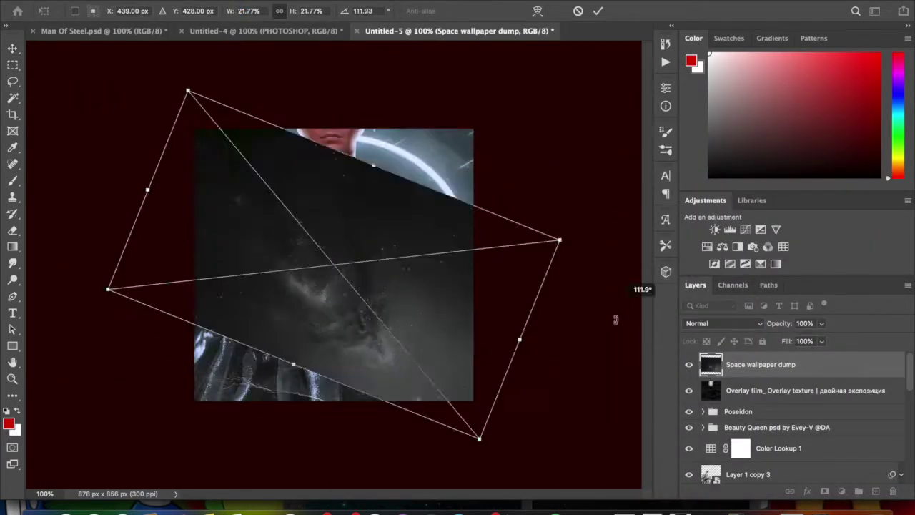
Rotate and enlarge the space texture, blending it in Color Dodge mode.
left_click_drag(668, 210, 552, 143)
left_click_drag(336, 156, 336, 123)
left_click(598, 11)
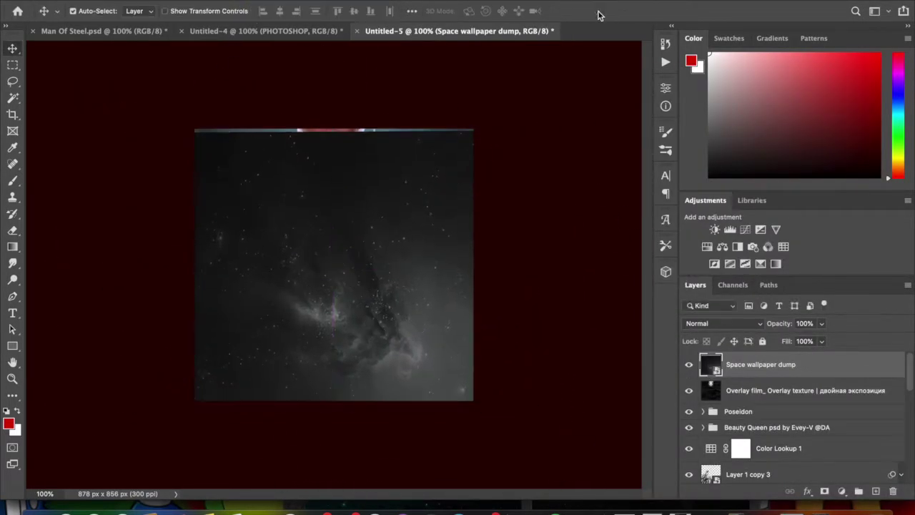
left_click(722, 323)
left_click(708, 422)
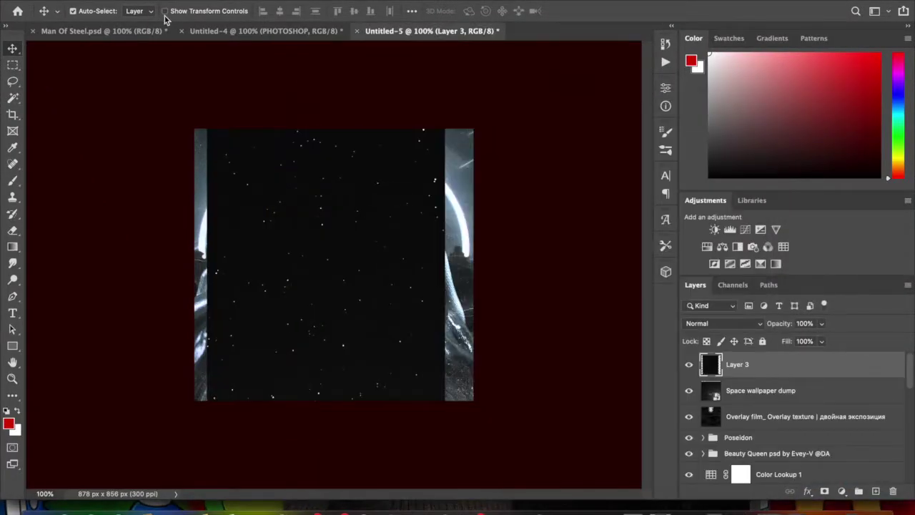
Scale the star field across the canvas in Lighter Color mode.
left_click(165, 11)
left_click_drag(327, 210, 326, 184)
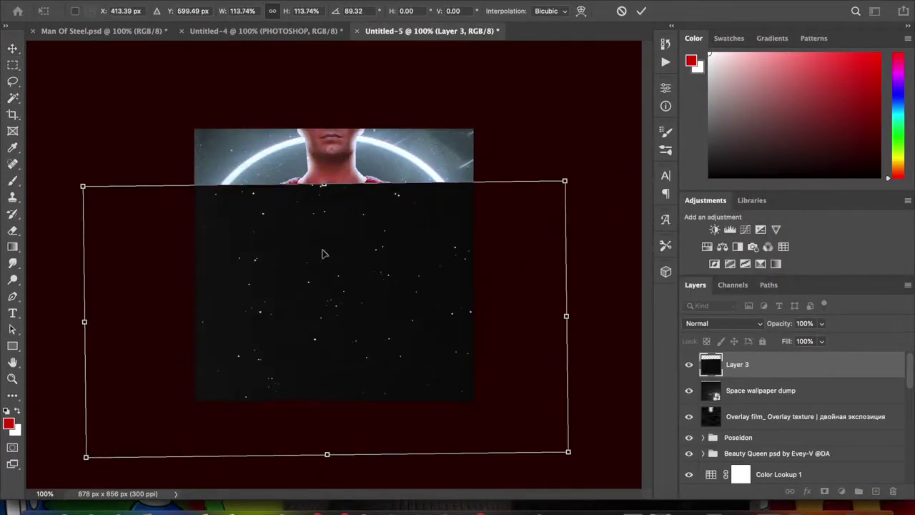
left_click(598, 11)
left_click(722, 323)
left_click(739, 443)
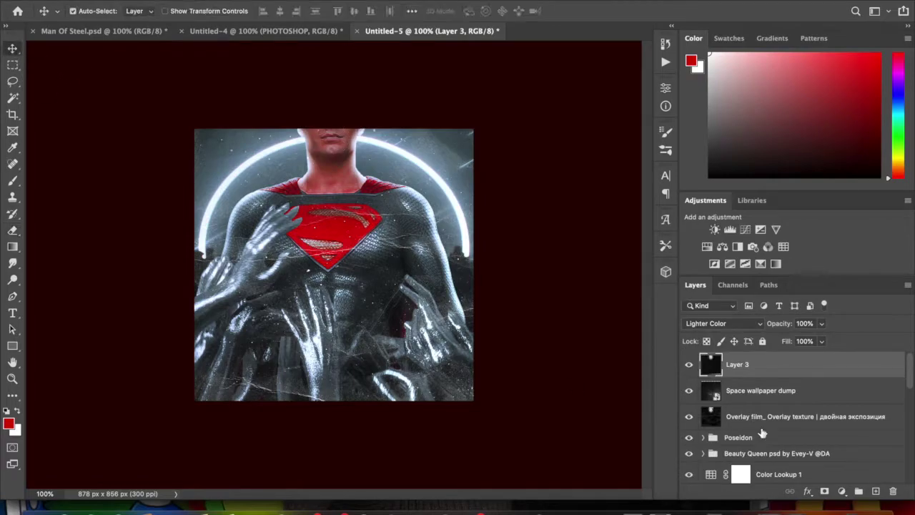
Add a Color Balance adjustment above the star layer.
left_click(722, 246)
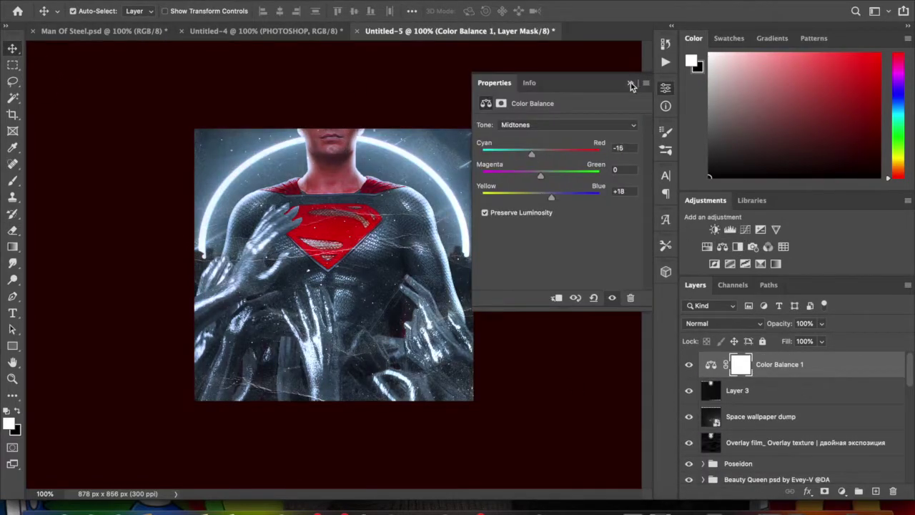
left_click(638, 85)
scroll(786, 429, "down", 5)
Duplicate Layer 1 copy 3, apply Motion Blur, and set opacity to 64%.
right_click(748, 431)
left_click(629, 459)
key("Return")
left_click(308, 1)
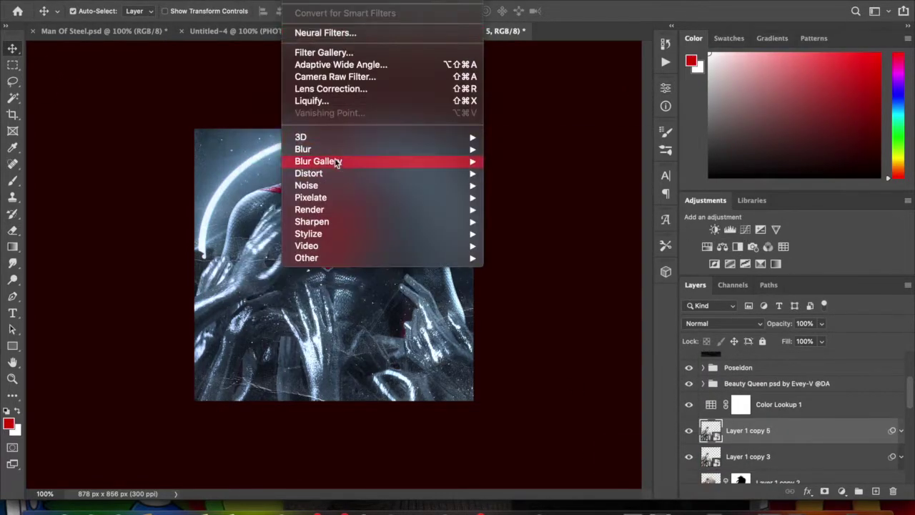
left_click(521, 221)
key("Return")
key("6")
key("4")
Set the eraser to 70% and drag the MAN OF STEEL title onto the poster.
key("e")
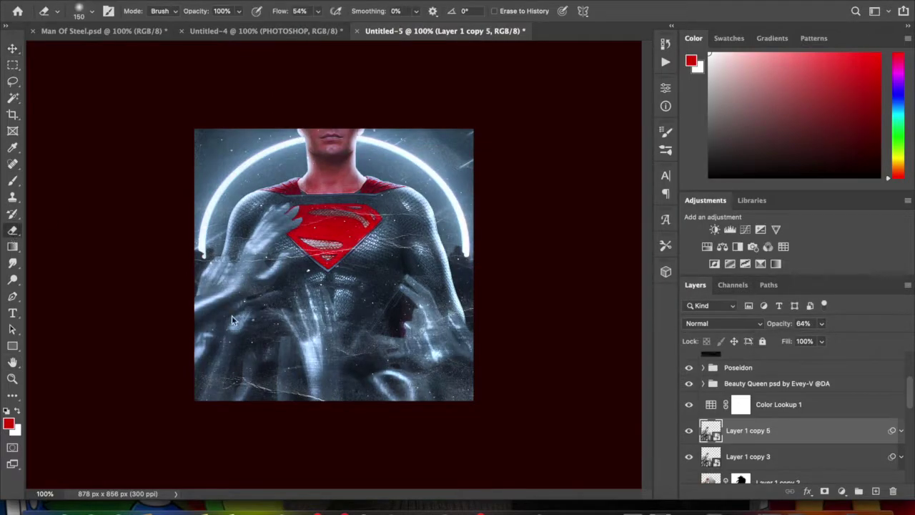
key("7")
scroll(778, 393, "up", 2)
scroll(777, 393, "up", 2)
key("v")
left_click_drag(715, 315, 333, 266)
Position the MAN OF STEEL title below the emblem and merge a motion-blurred copy for glow.
key("Return")
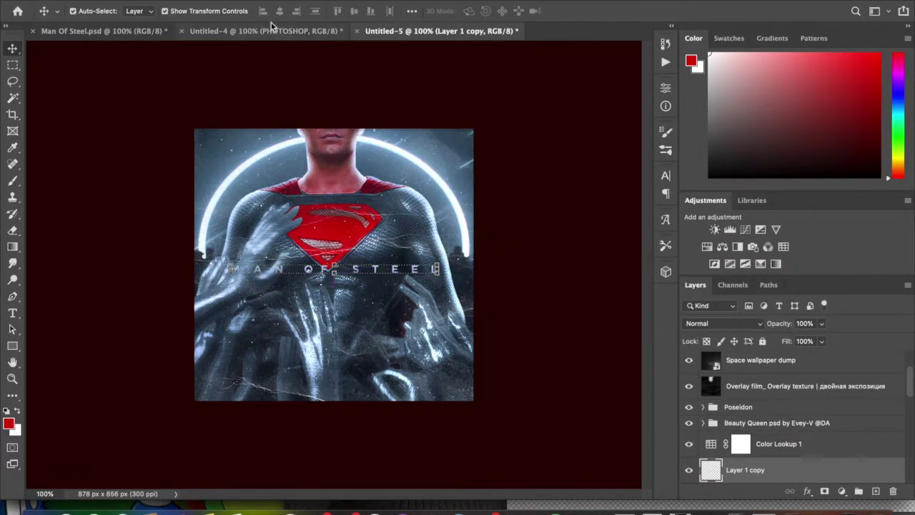
key("ctrl+j")
left_click(294, 4)
left_click(522, 206)
left_click(653, 78)
scroll(711, 400, "down", 2)
key("ctrl+e")
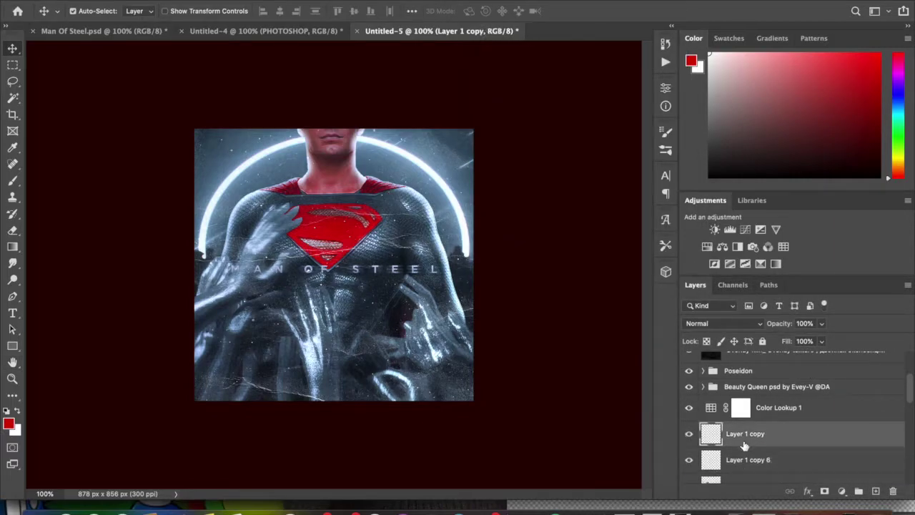
Add a new layer with a 100 px soft white brush and zoom to 200% for the light streak.
left_click(859, 491)
key("b")
left_click(91, 11)
double_click(86, 184)
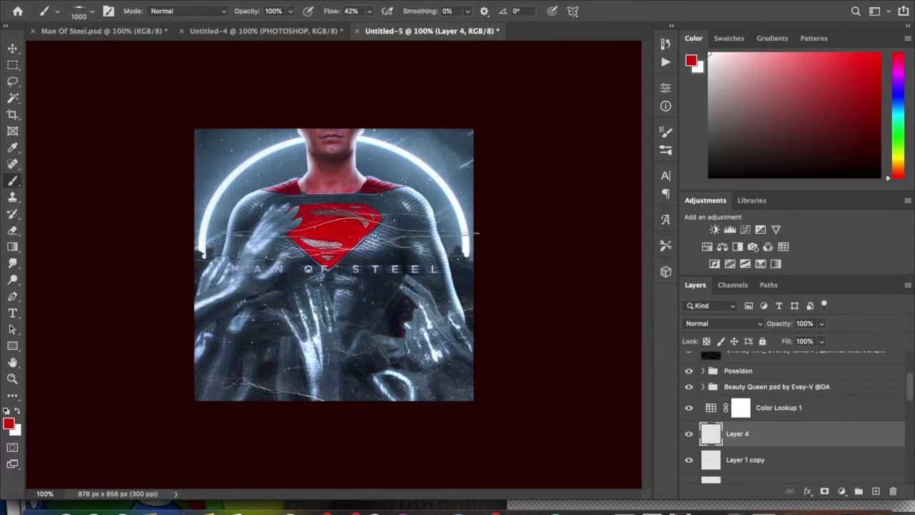
scroll(281, 253, "up", 2)
key("x")
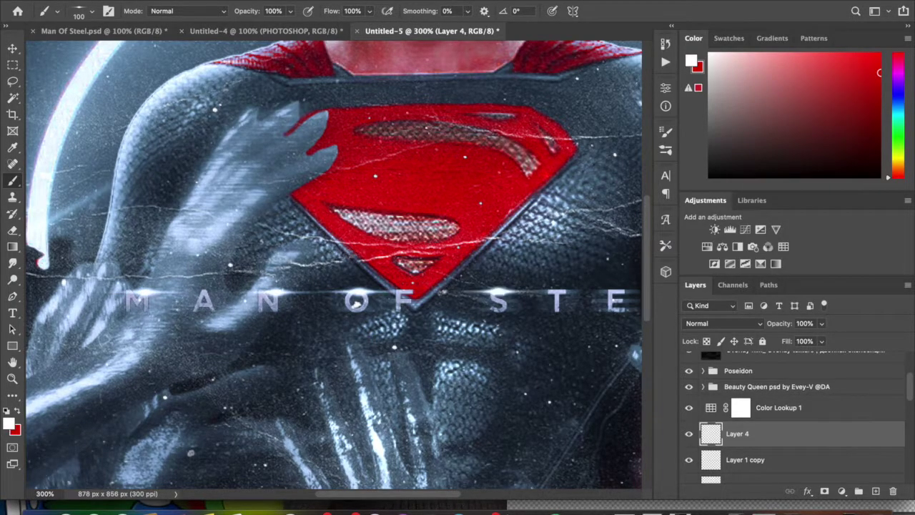
key("ctrl+minus")
key("ctrl+minus")
key("ctrl+minus")
key("ctrl+minus")
key("ctrl+plus")
key("ctrl+plus")
key("ctrl+plus")
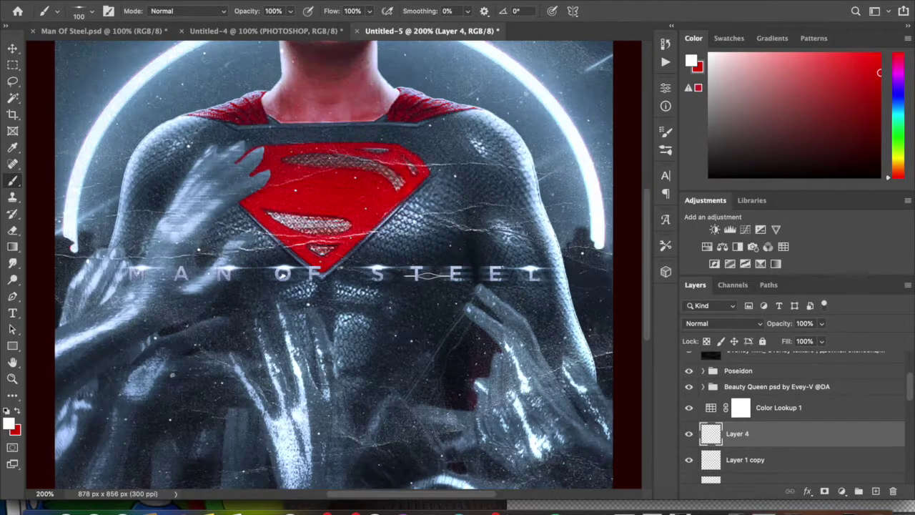
Shrink the brush to 10, hide the motion-blurred Layer 1 copy 5, then view the poster at 100%.
double_click(88, 175)
key("ctrl+plus")
key("ctrl+plus")
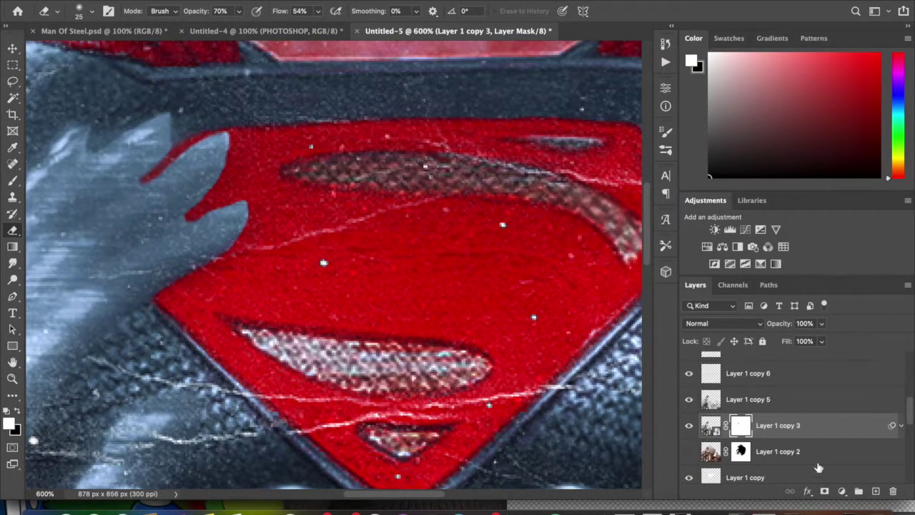
left_click(688, 398)
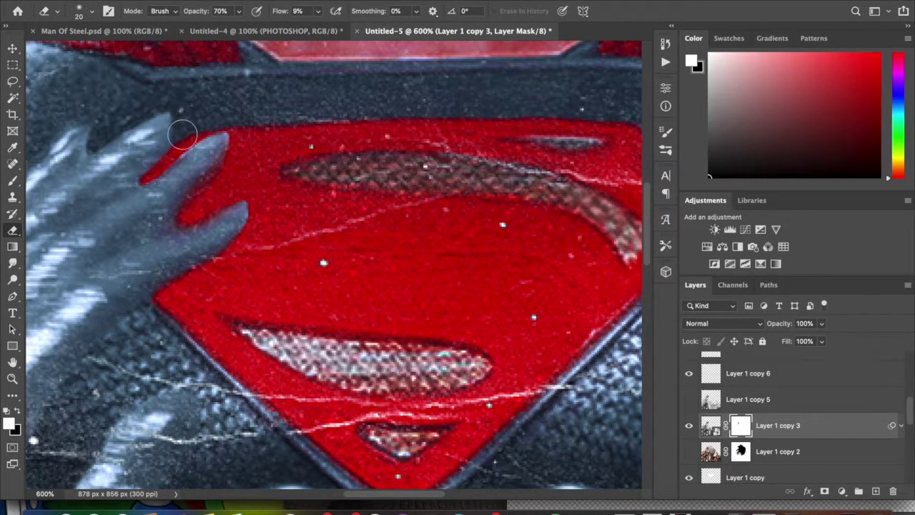
scroll(186, 131, "left", 3)
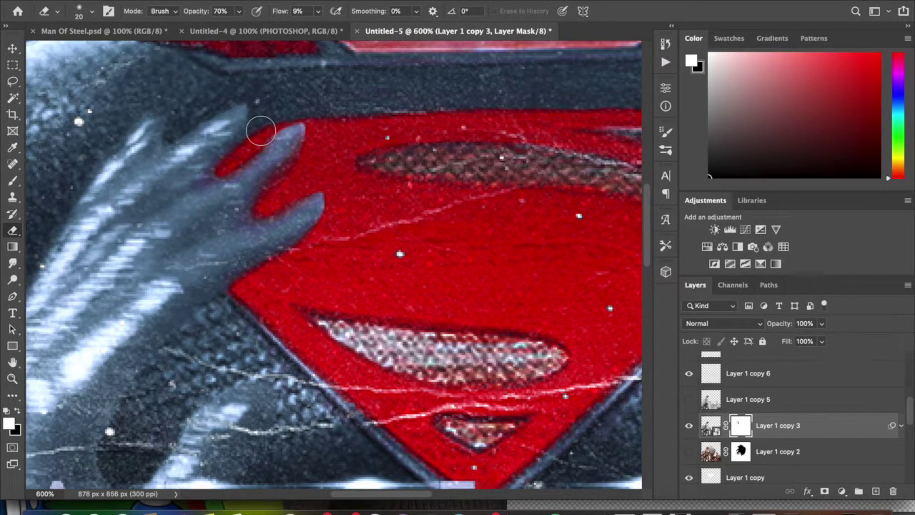
key("ctrl+1")
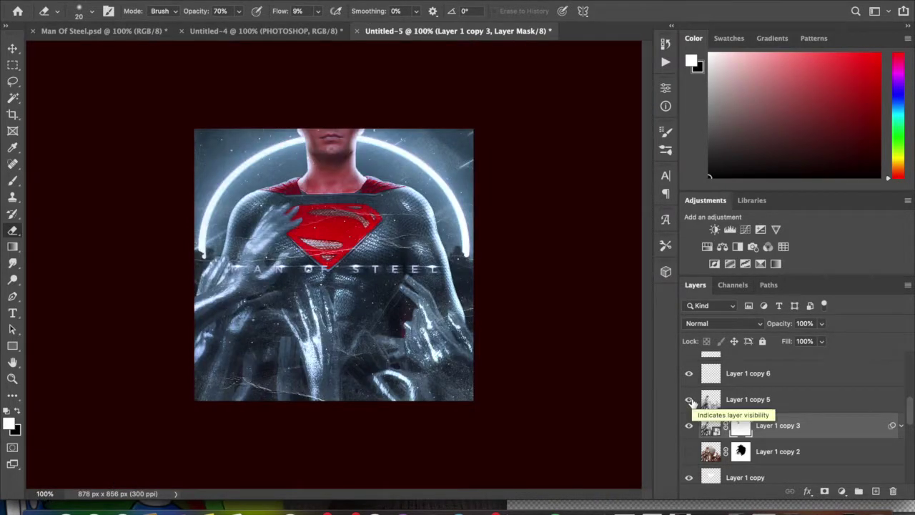